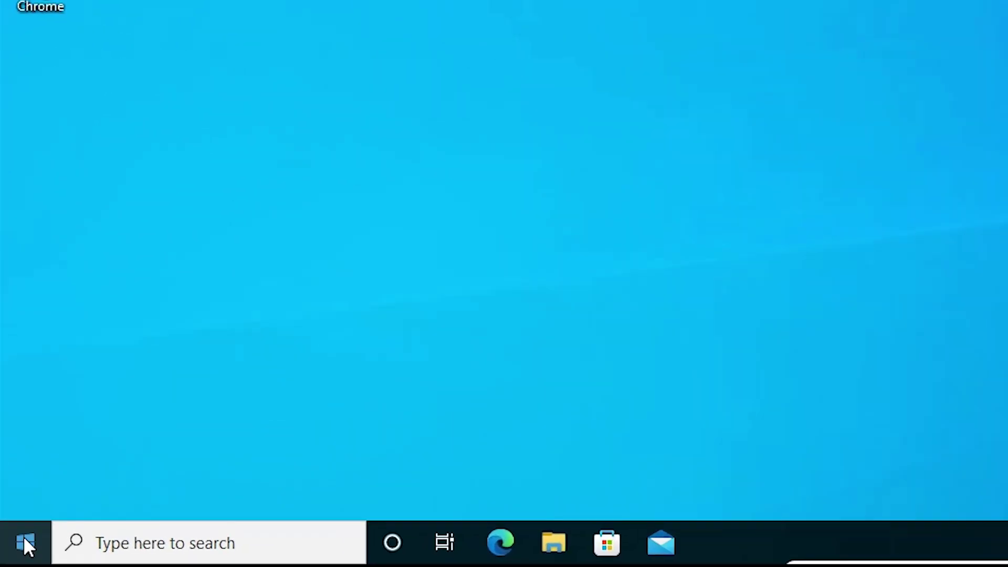
# Restart the computer from the Start menu's Power options and wait for the desktop
pyautogui.click(12, 555)
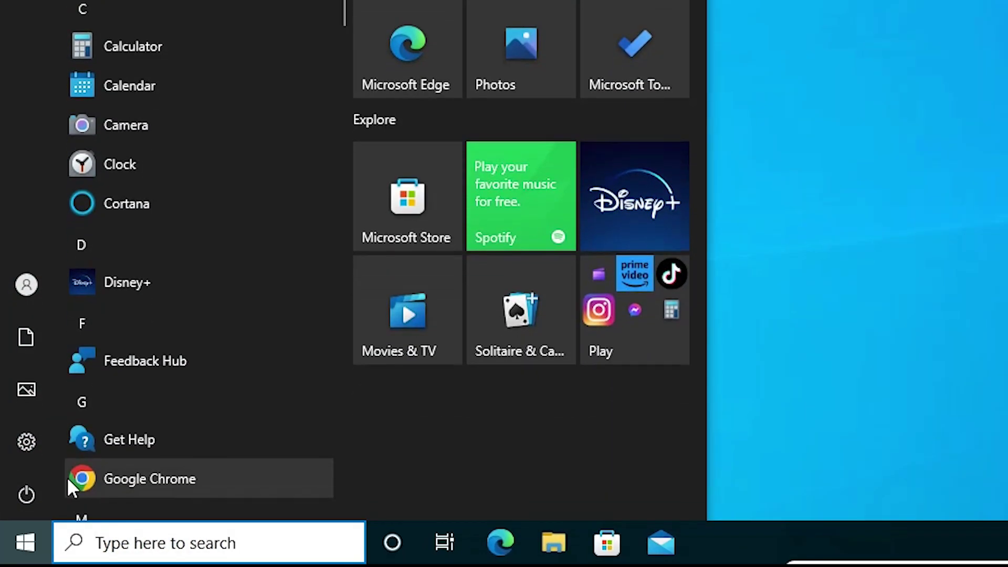
pyautogui.click(25, 498)
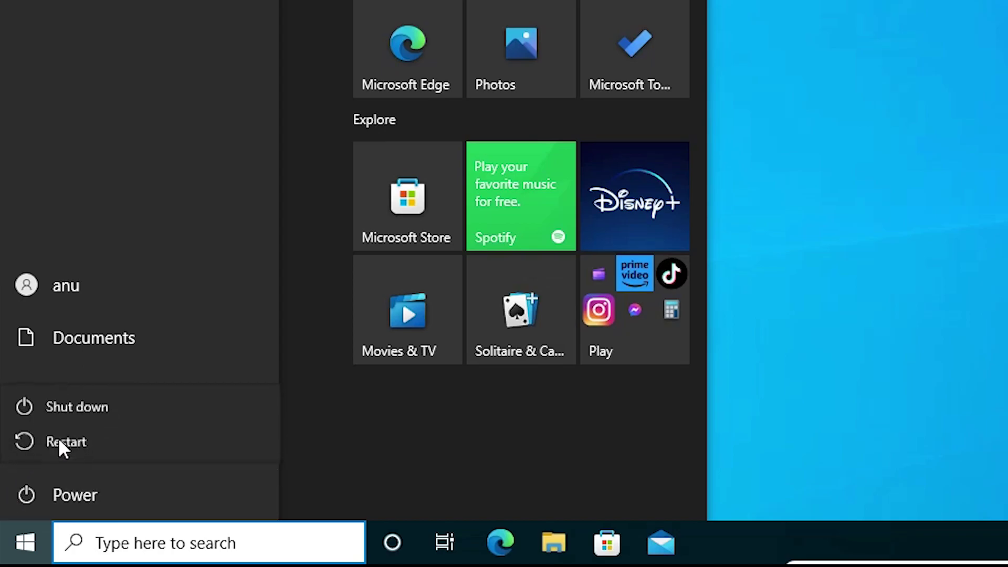
pyautogui.click(98, 437)
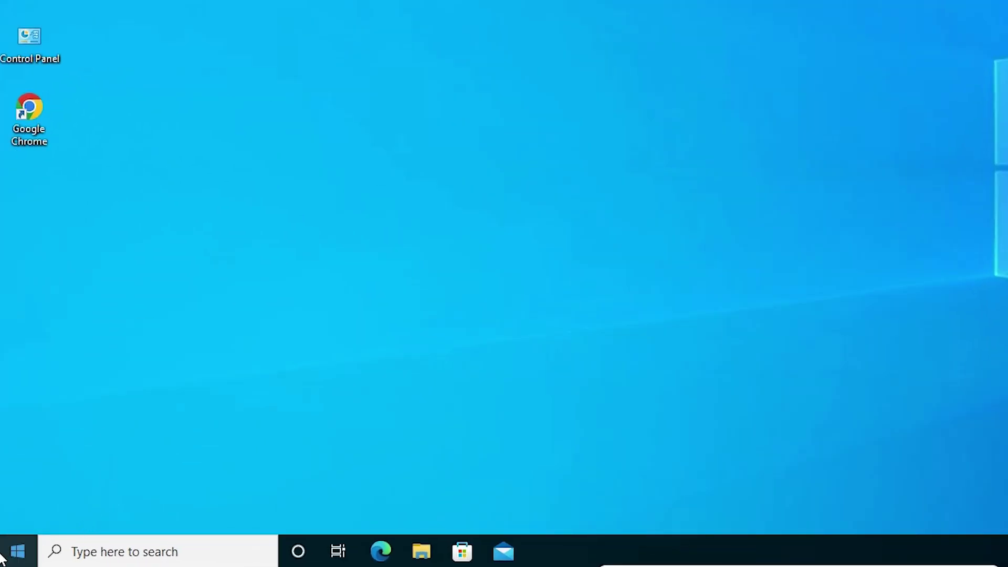
# Find cmd in Start, launch Command Prompt as administrator, and approve the UAC prompt
pyautogui.click(3, 558)
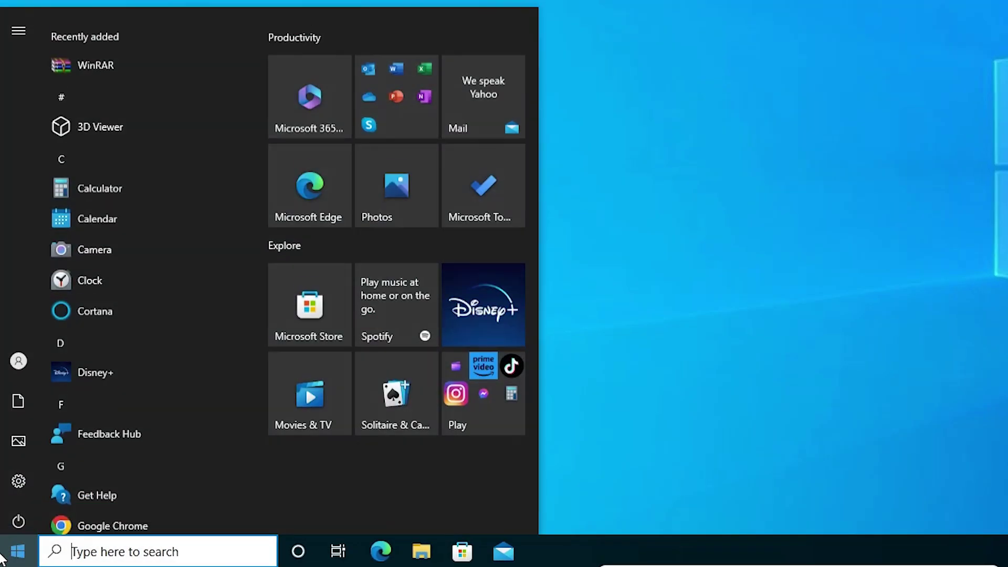
pyautogui.write('cmd')
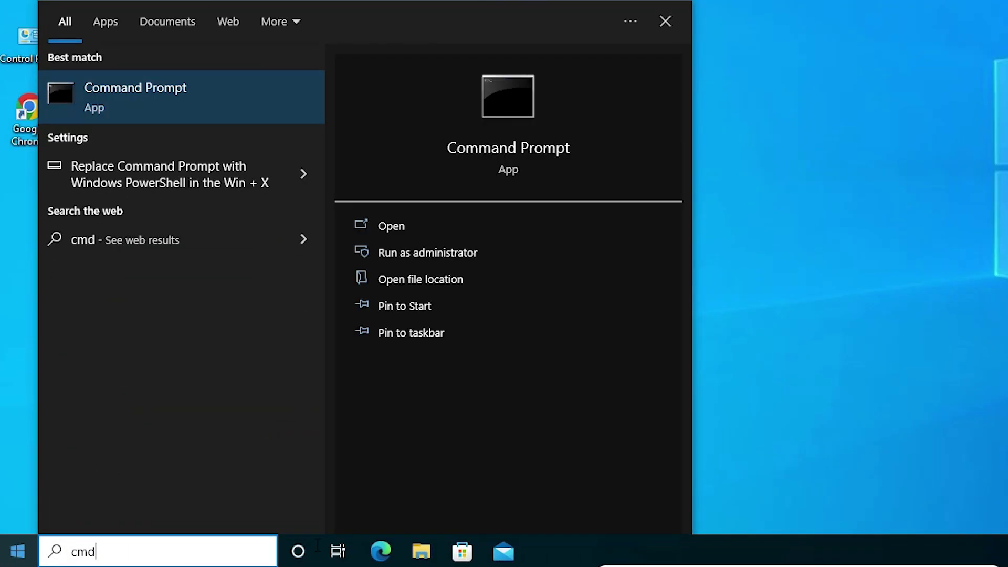
pyautogui.rightClick(166, 89)
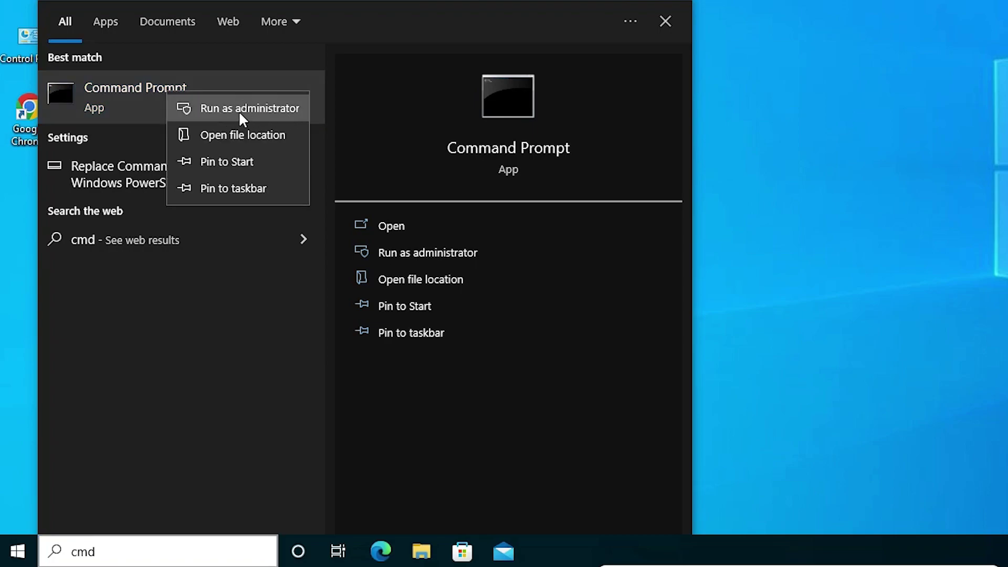
pyautogui.click(275, 109)
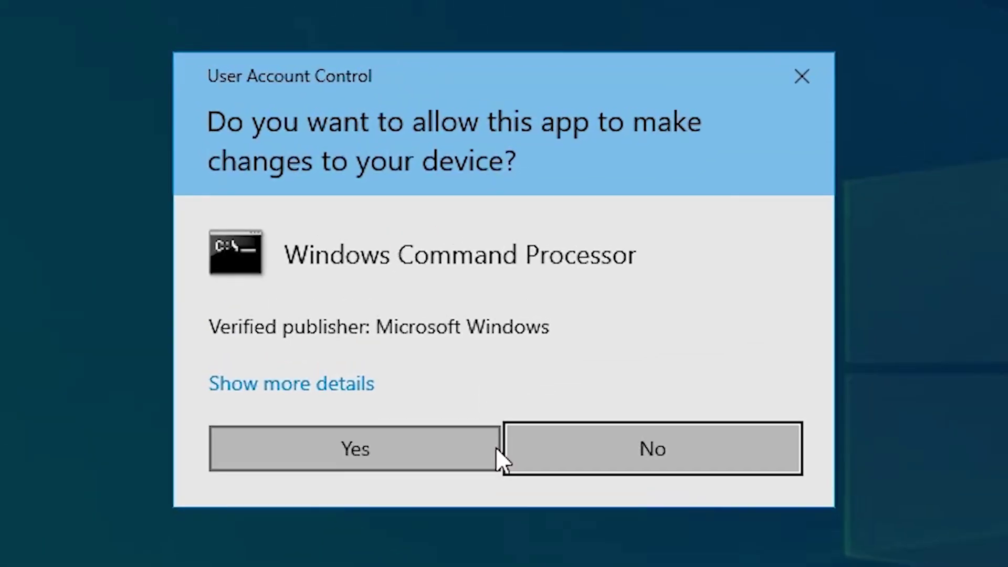
pyautogui.click(497, 449)
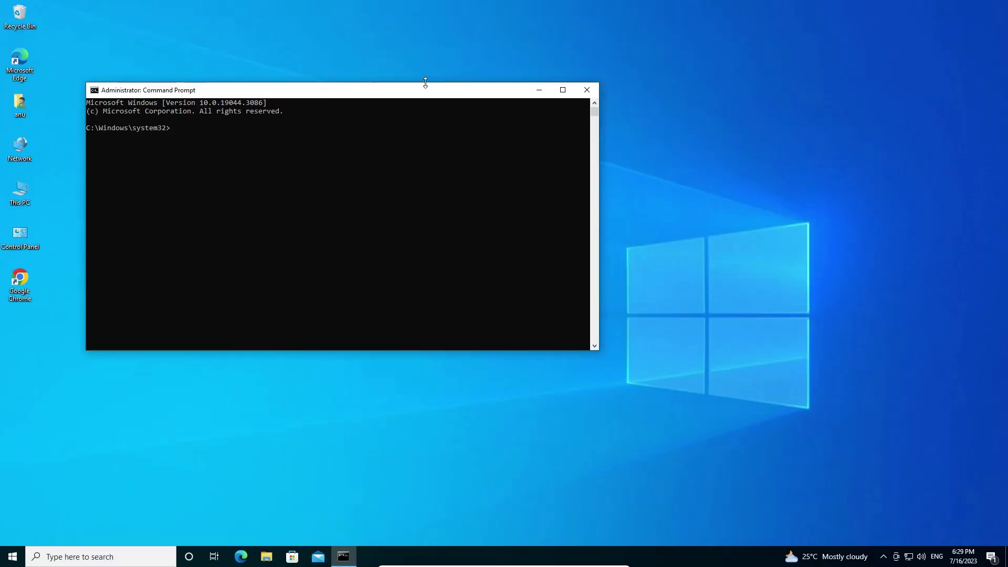
pyautogui.moveTo(426, 83); pyautogui.dragTo(549, 75)
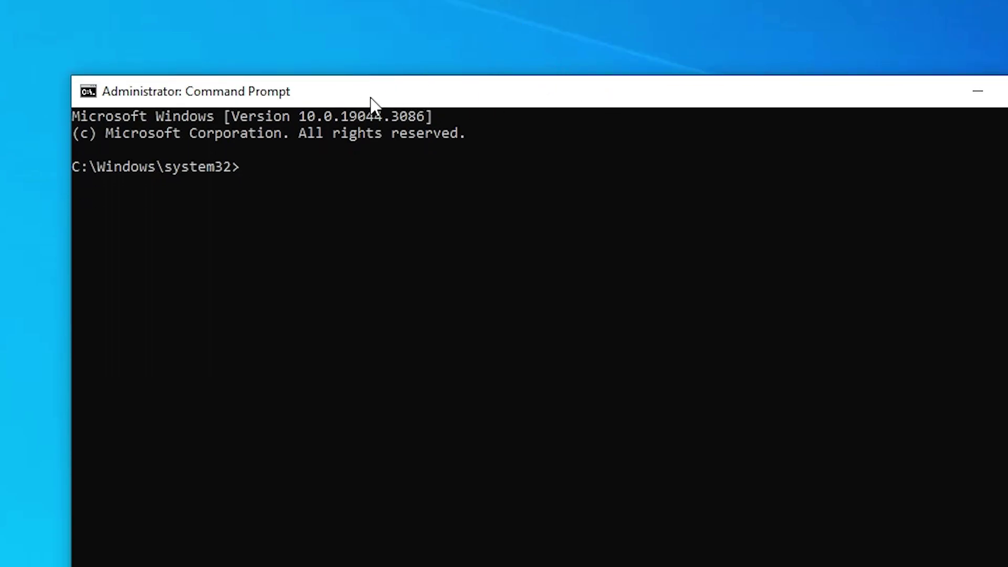
# Enable Ctrl key shortcuts in the console Properties Options, confirm with OK, and close Command Prompt
pyautogui.rightClick(433, 93)
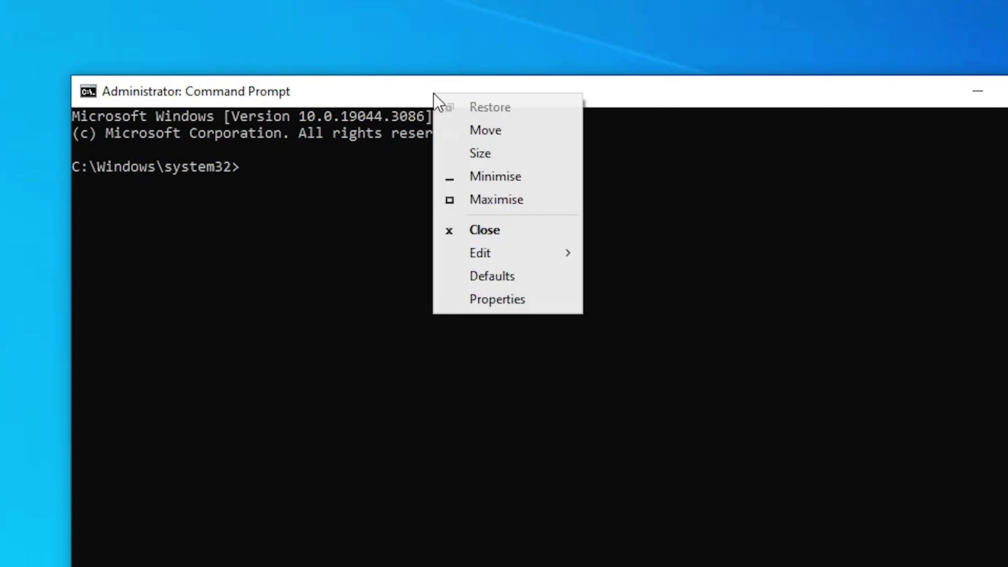
pyautogui.click(527, 302)
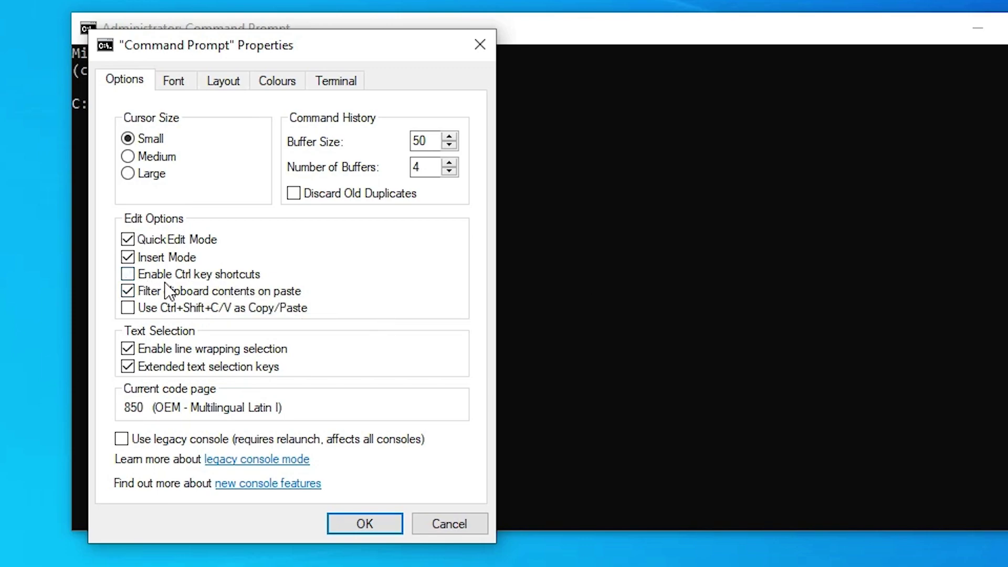
pyautogui.click(141, 276)
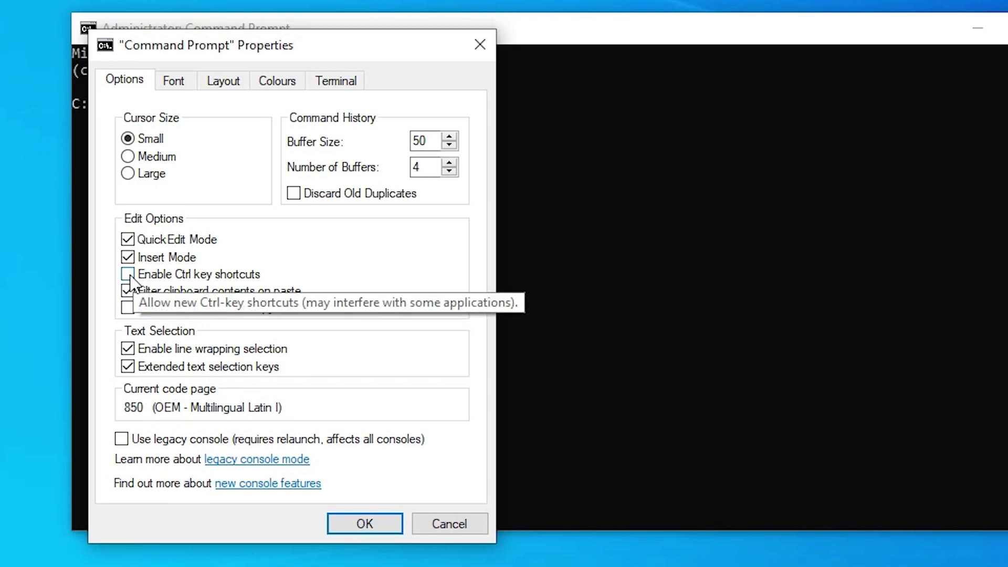
pyautogui.click(130, 277)
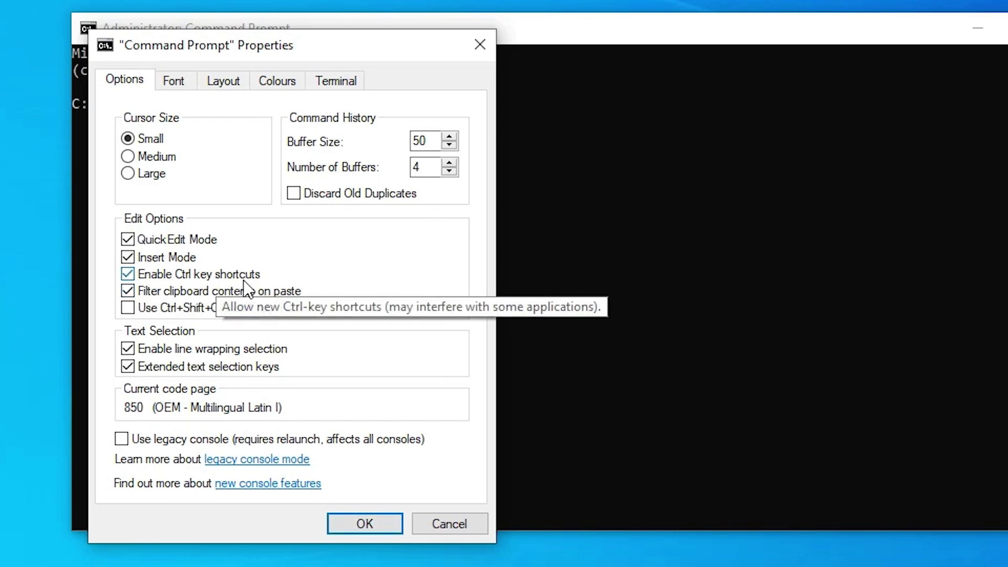
pyautogui.click(357, 524)
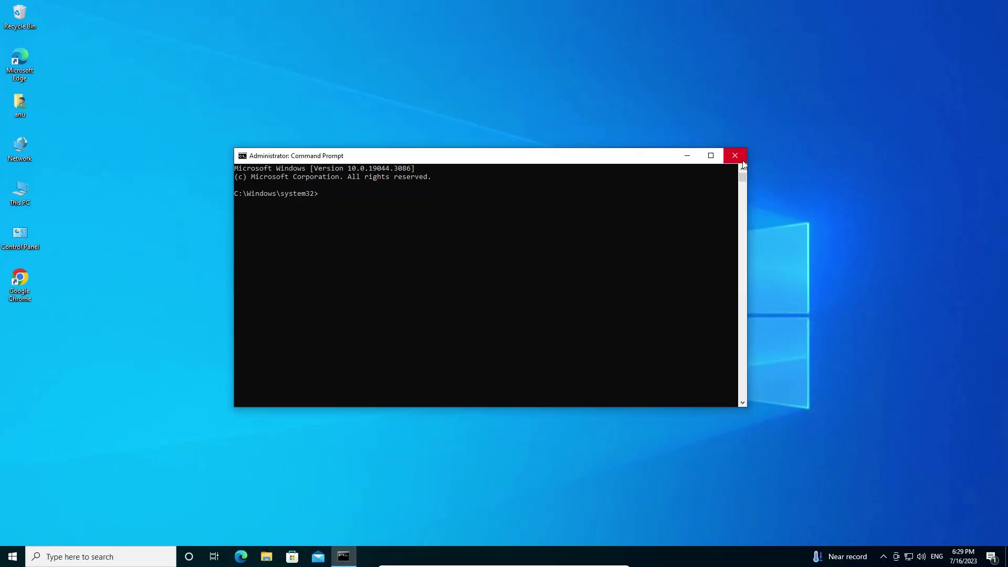
pyautogui.click(735, 155)
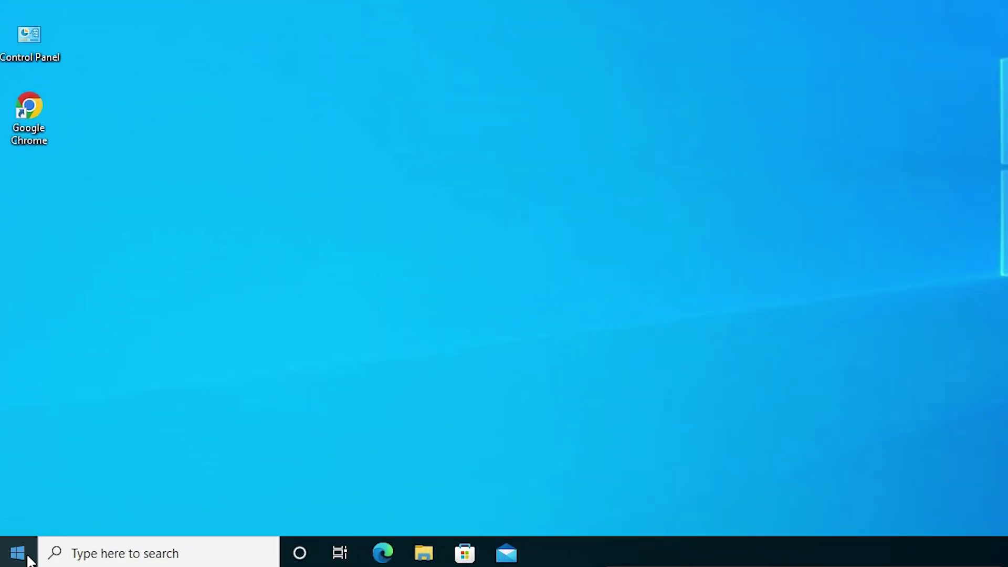
# Open Device Manager from Win+X, expand Keyboards, and choose Update driver for Standard PS/2 Keyboard
pyautogui.rightClick(27, 559)
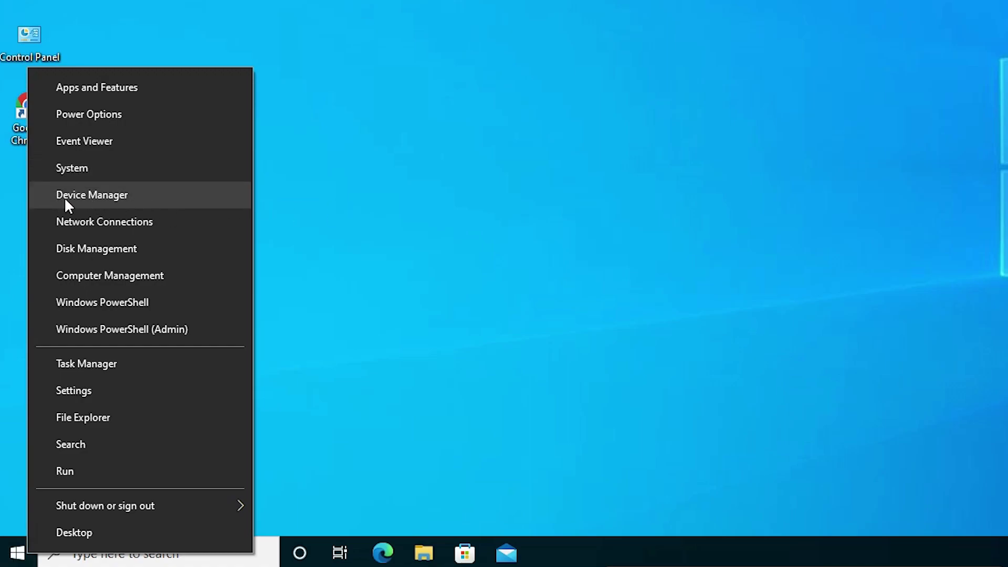
pyautogui.click(96, 195)
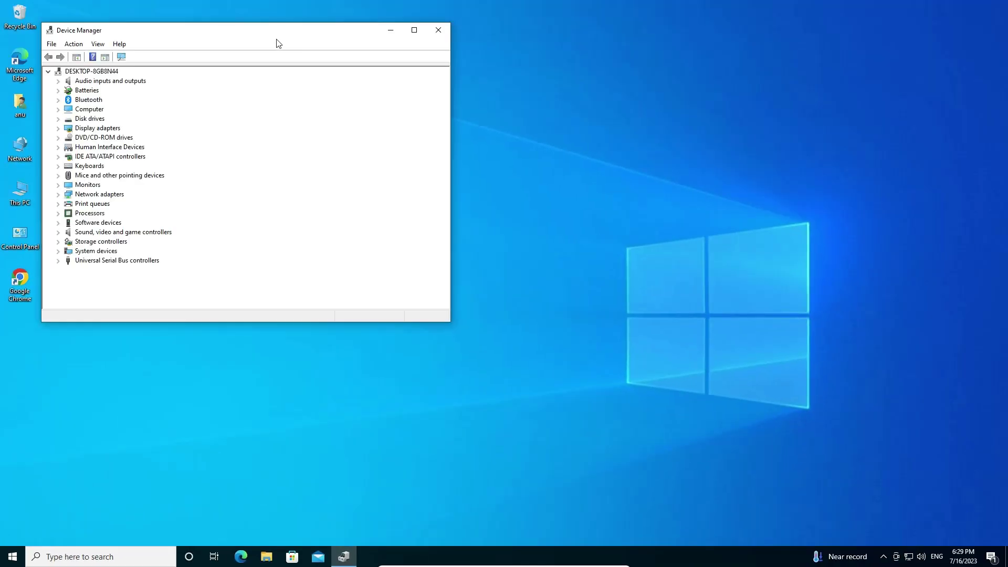
pyautogui.moveTo(278, 43); pyautogui.dragTo(493, 149)
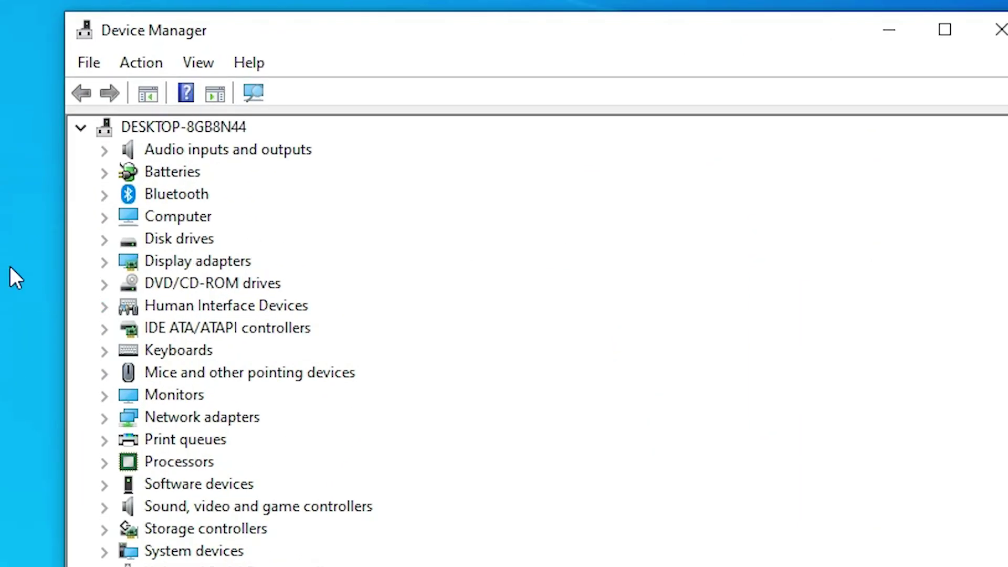
pyautogui.click(102, 351)
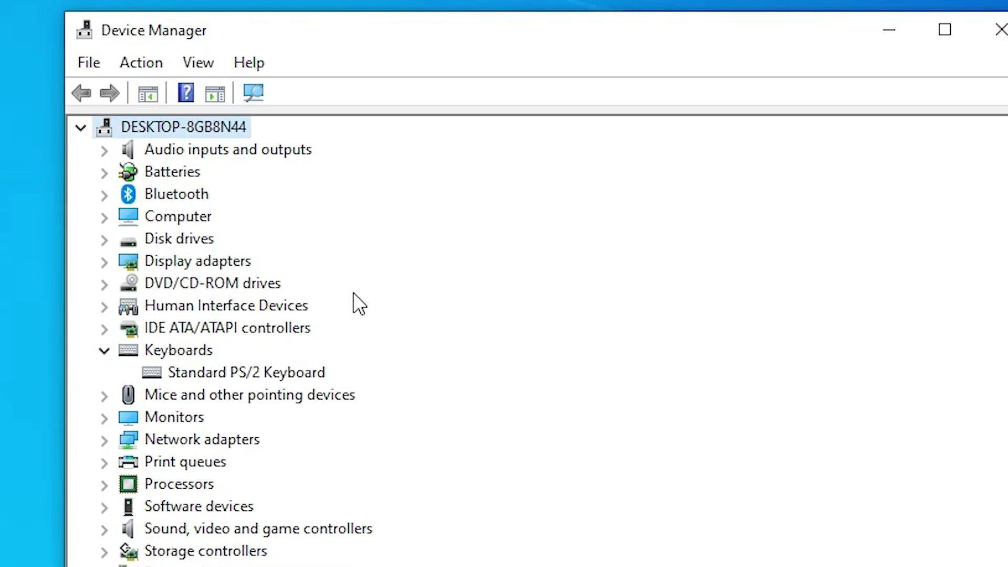
pyautogui.click(253, 368)
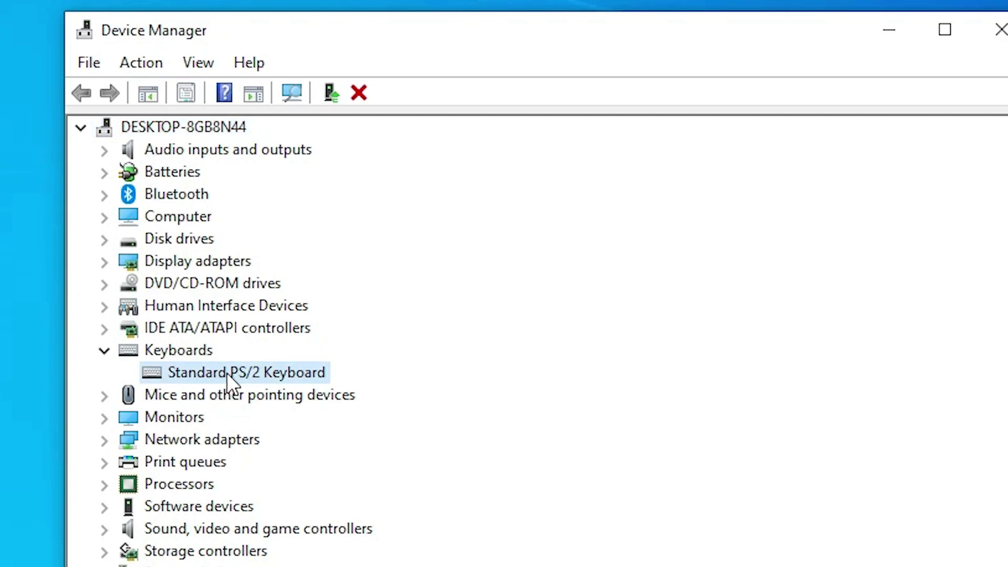
pyautogui.rightClick(187, 370)
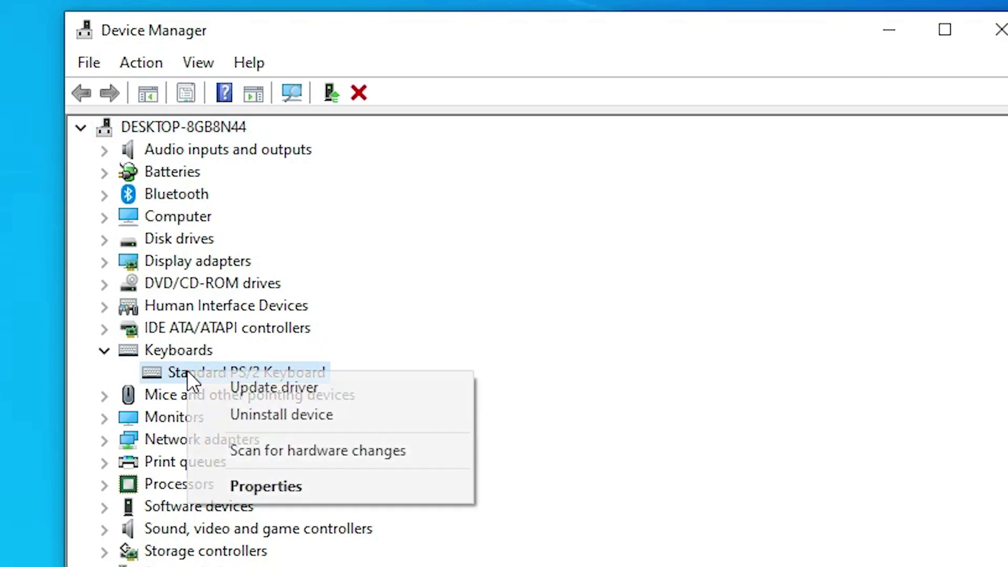
pyautogui.click(316, 382)
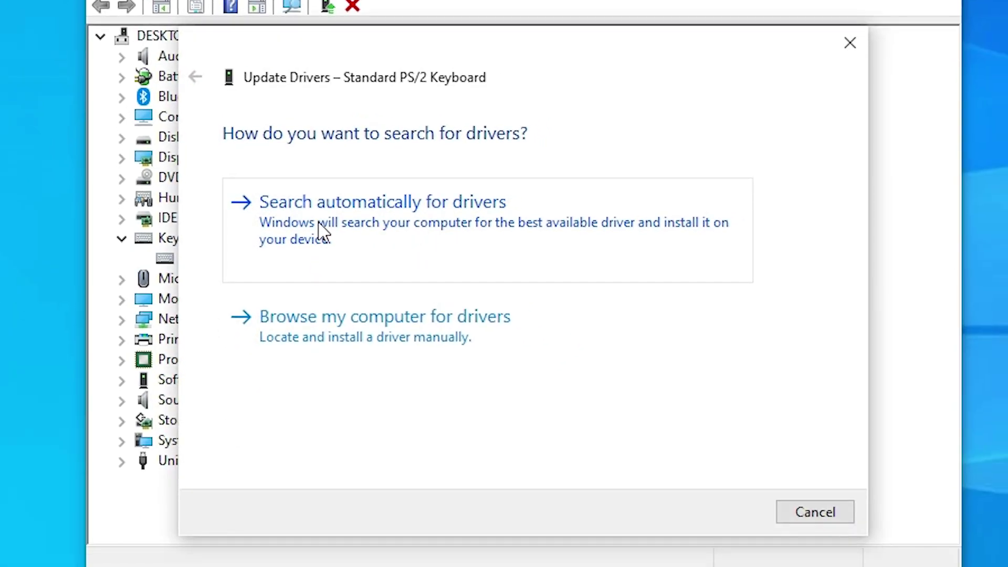
# Reinstall Standard PS/2 Keyboard by browsing this computer and picking it from the compatible-driver list
pyautogui.click(450, 230)
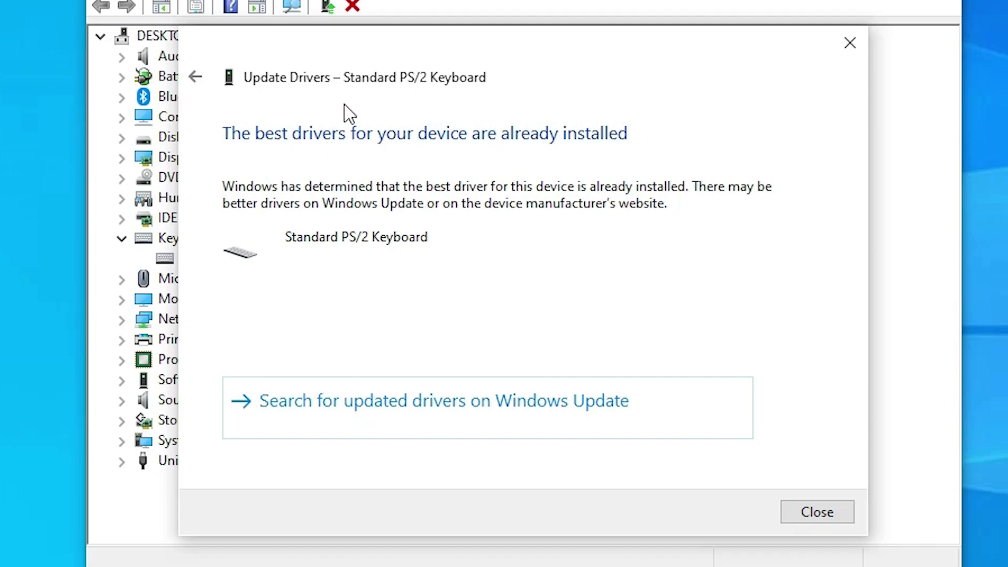
pyautogui.click(196, 78)
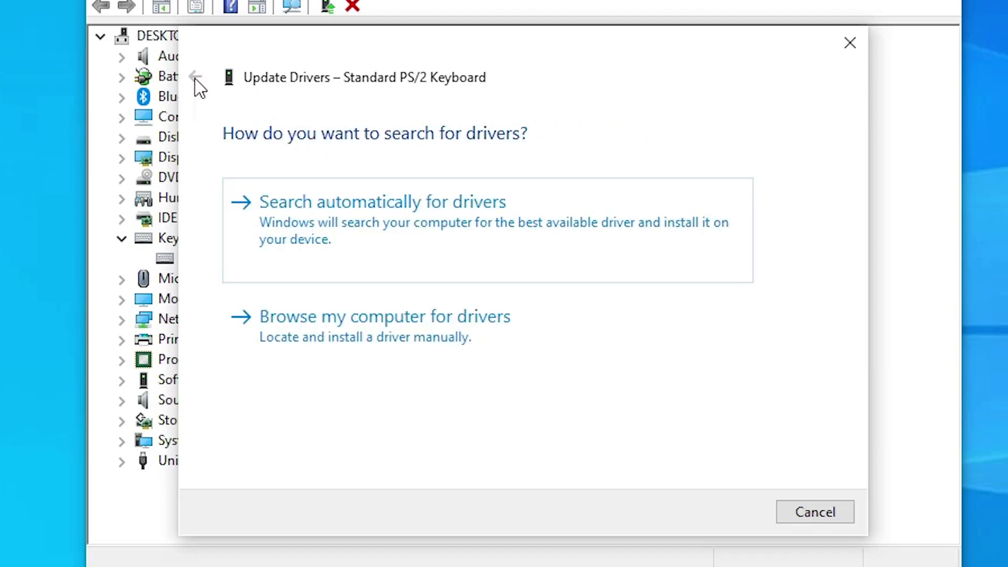
pyautogui.click(465, 339)
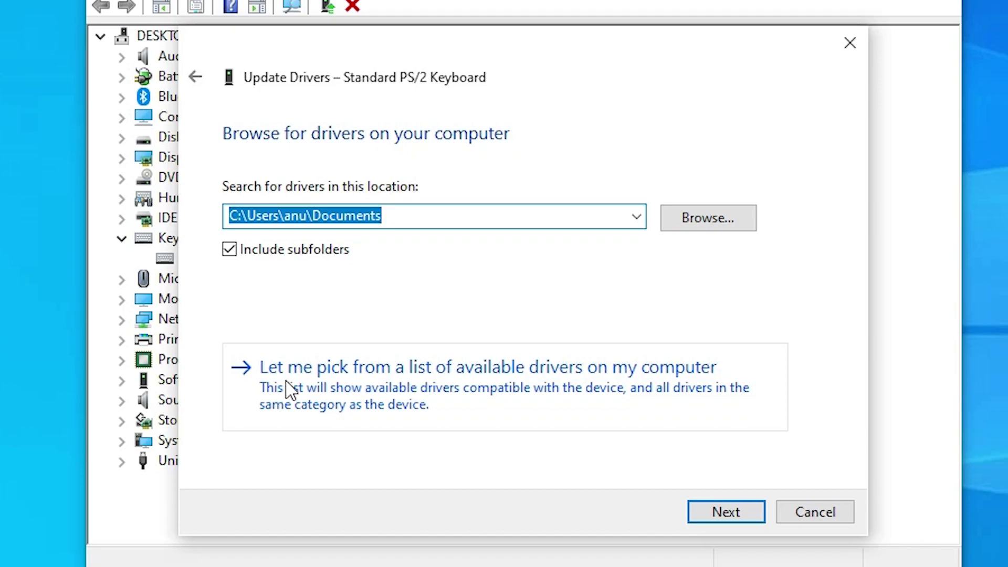
pyautogui.click(373, 387)
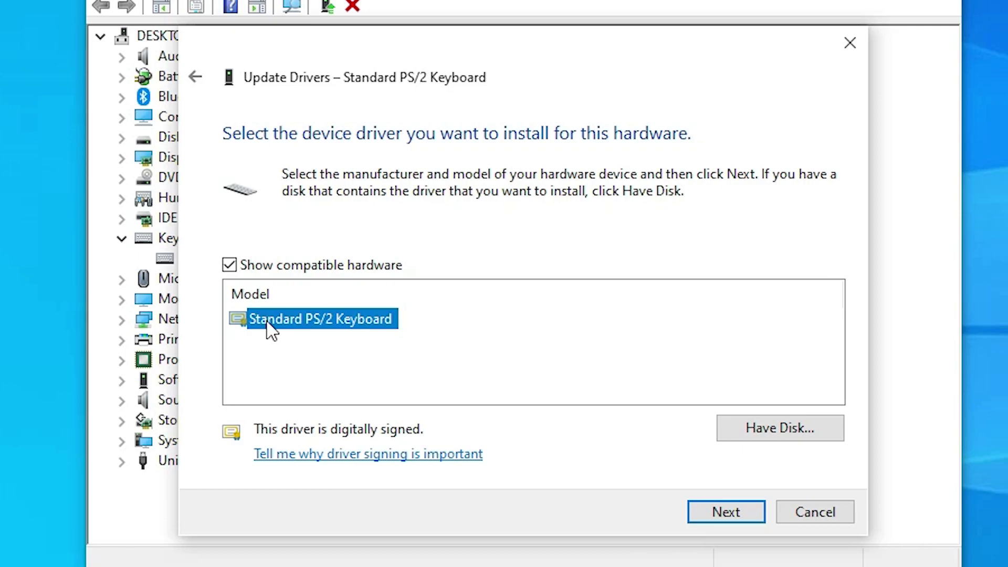
pyautogui.click(723, 514)
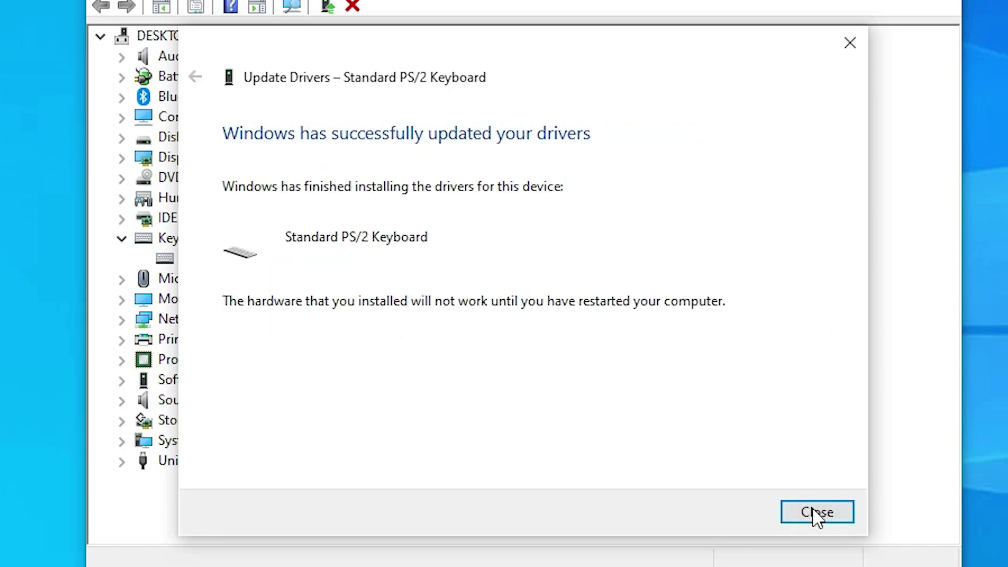
# Close the driver wizard, decline the restart prompt with No, and close Device Manager
pyautogui.click(818, 513)
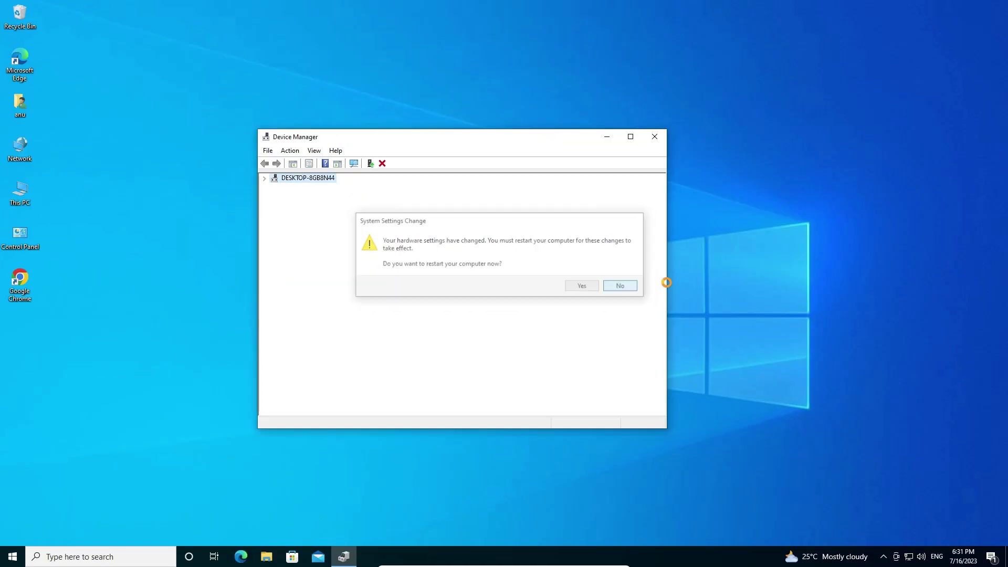
pyautogui.click(867, 268)
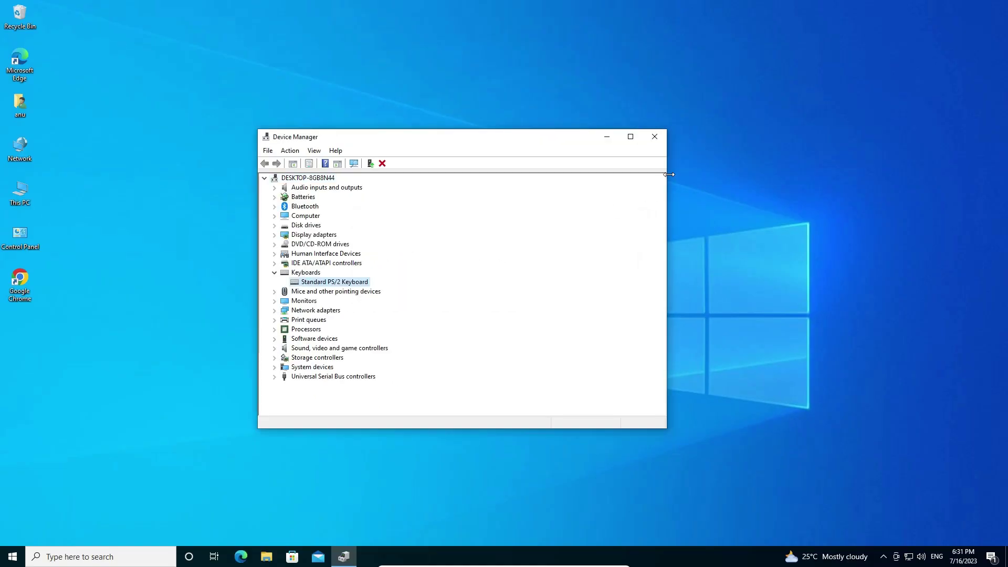
pyautogui.click(654, 136)
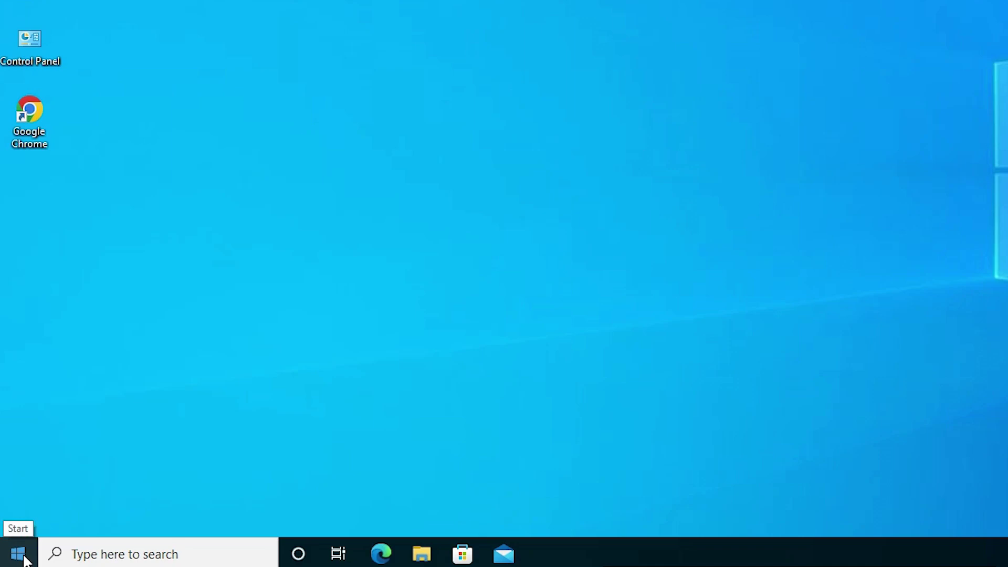
# Open Device Manager from the Start right-click menu and expand the Keyboards category
pyautogui.rightClick(24, 561)
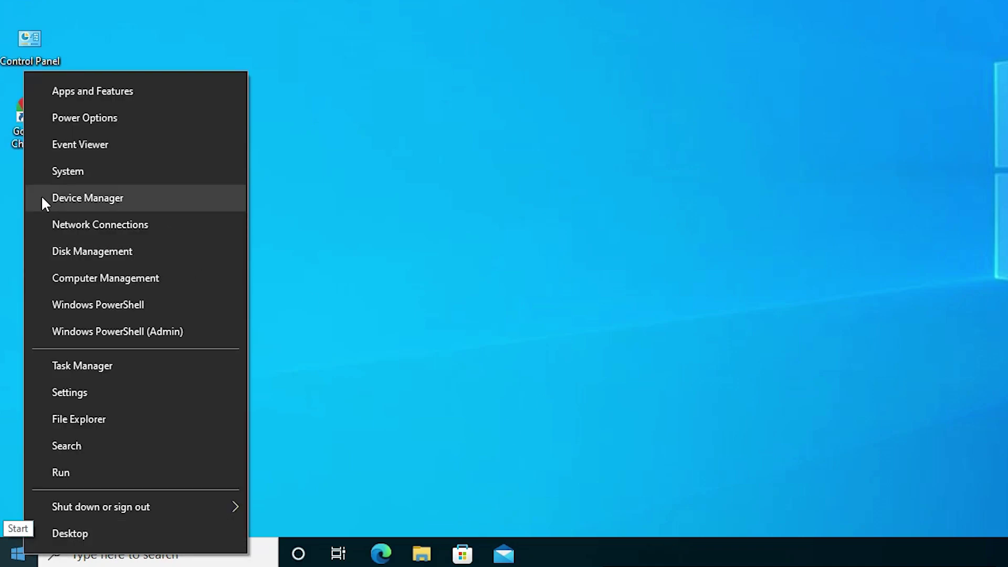
pyautogui.click(82, 197)
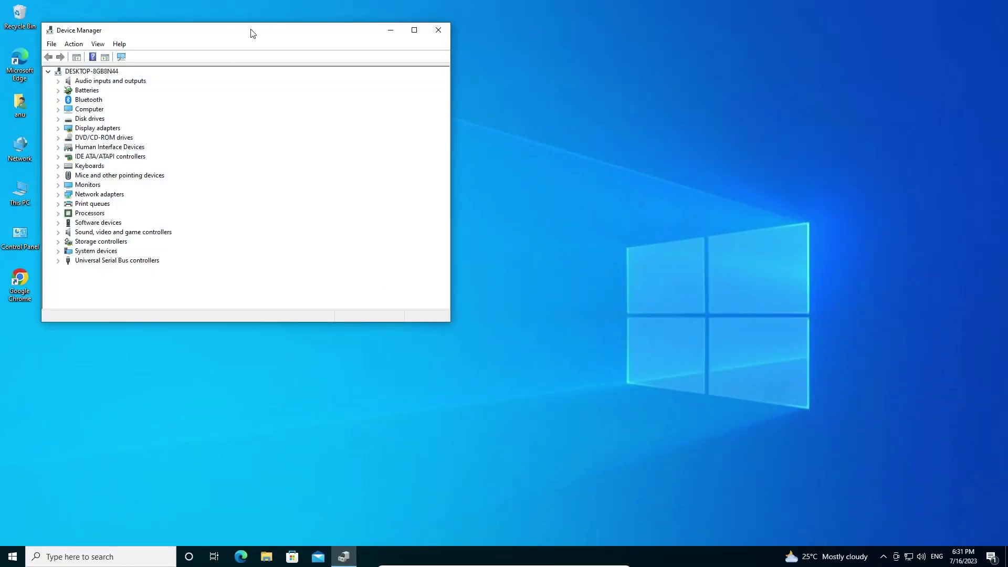
pyautogui.moveTo(253, 33); pyautogui.dragTo(455, 126)
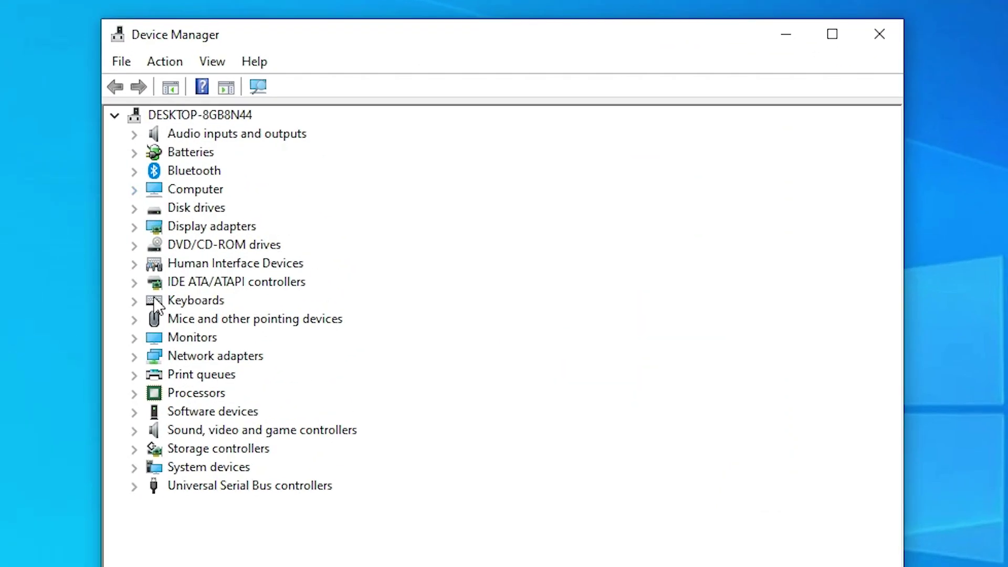
pyautogui.click(135, 301)
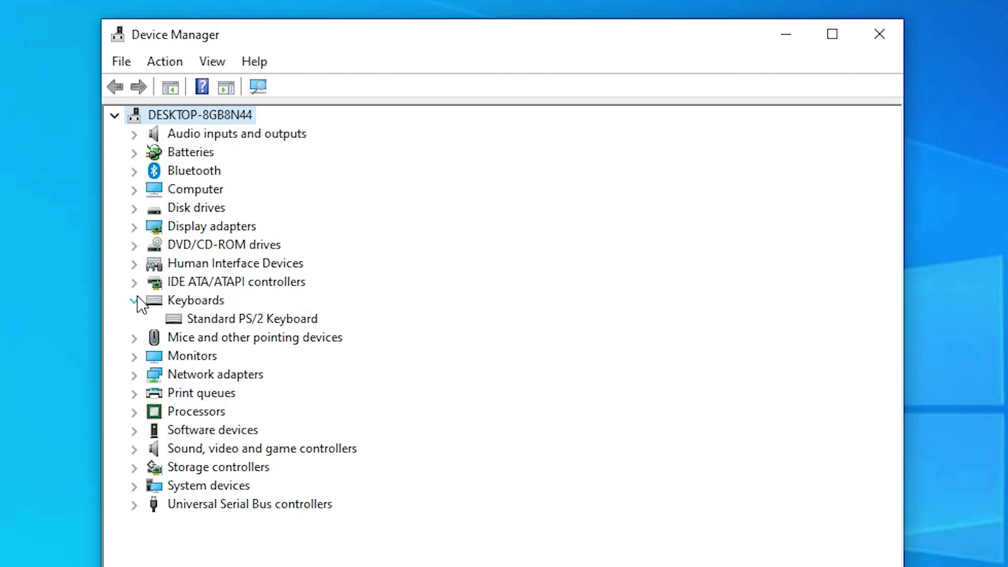
# Uninstall the Standard PS/2 Keyboard device and accept restarting the computer now
pyautogui.rightClick(251, 317)
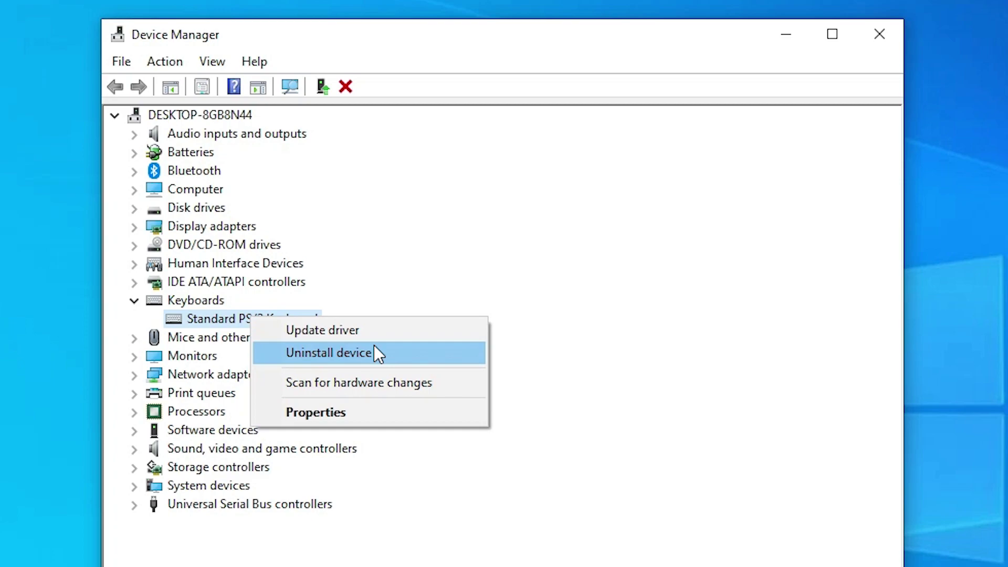
pyautogui.click(355, 357)
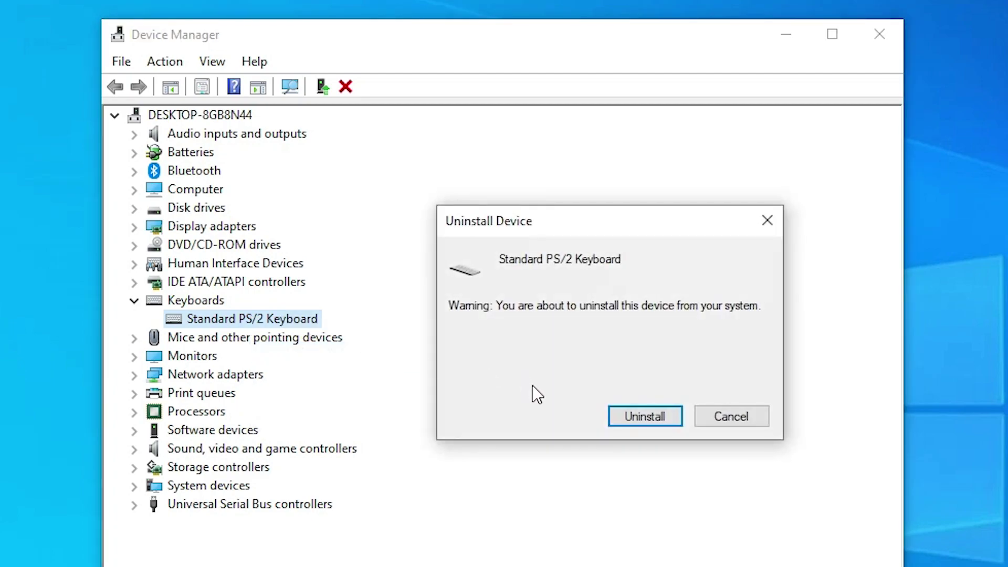
pyautogui.click(660, 424)
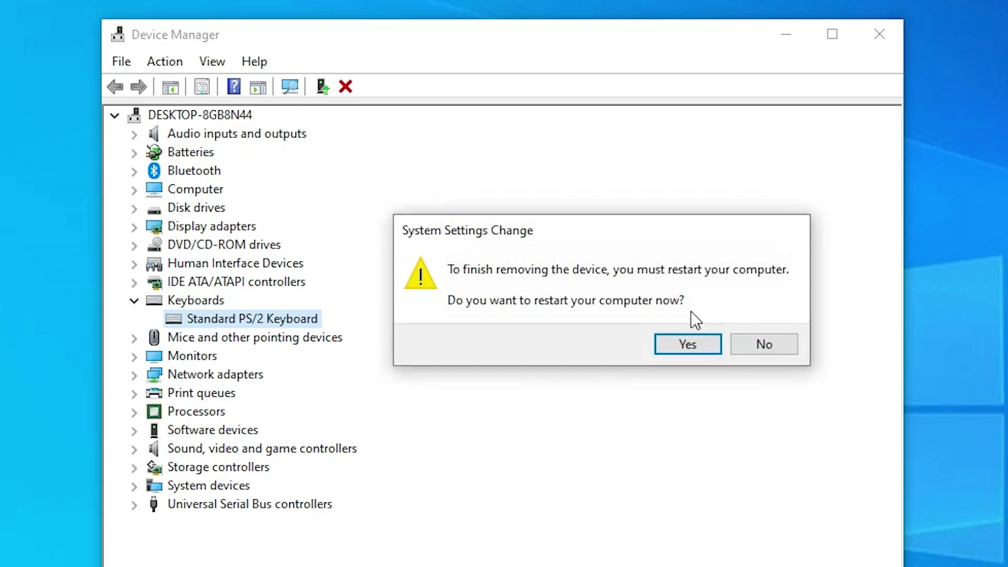
pyautogui.click(684, 345)
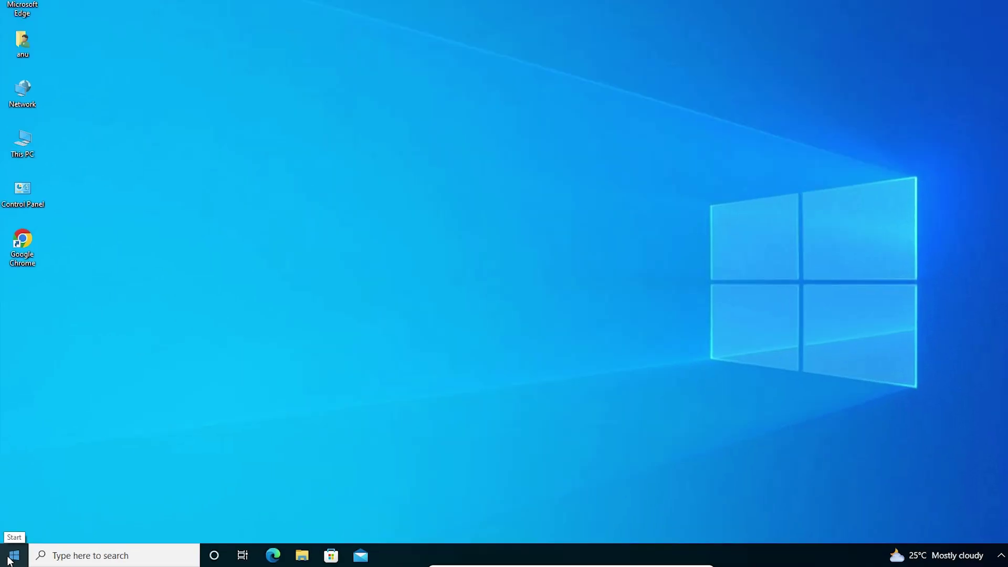
# Search Start for 'not' and launch Notepad
pyautogui.click(7, 562)
pyautogui.write('not')
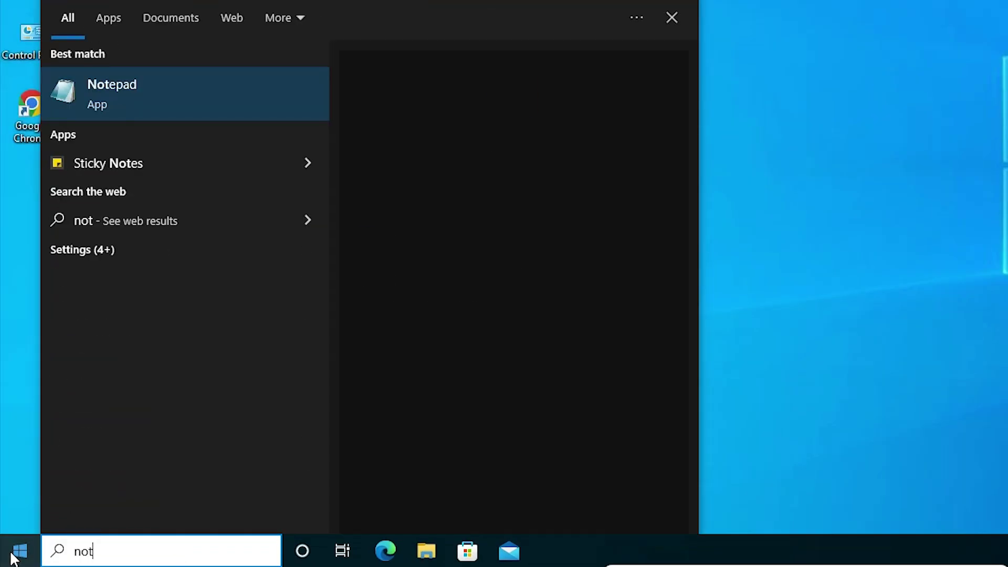
pyautogui.click(126, 86)
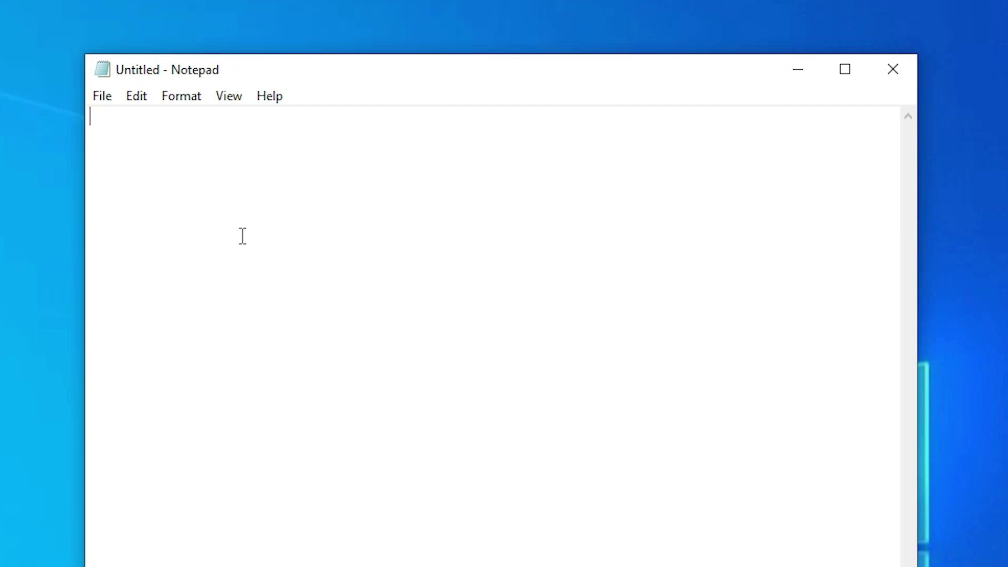
# Type 'my', select it with Ctrl+A, and copy it via the right-click menu
pyautogui.write('my')
pyautogui.hotkey('ctrl', 'a')
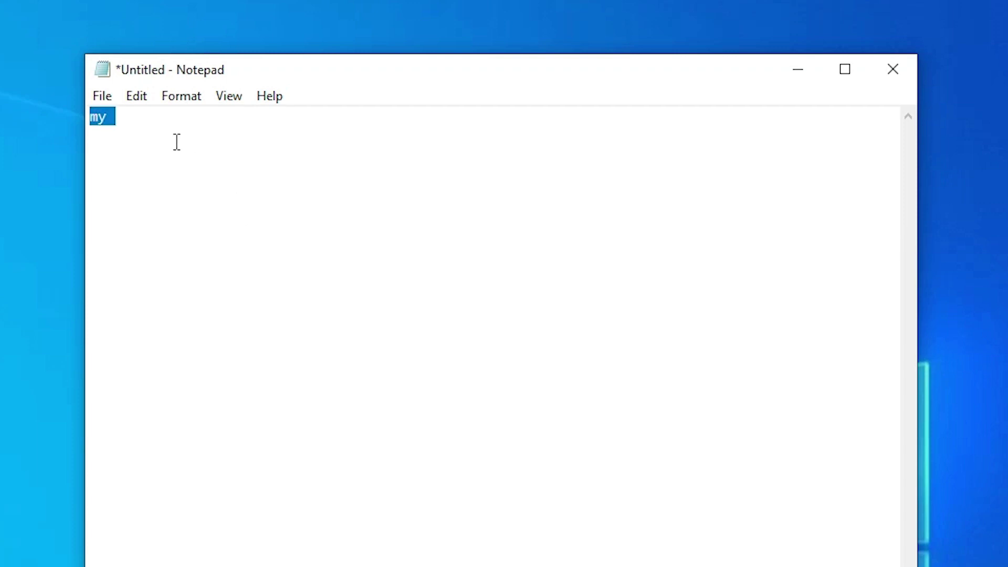
pyautogui.rightClick(109, 120)
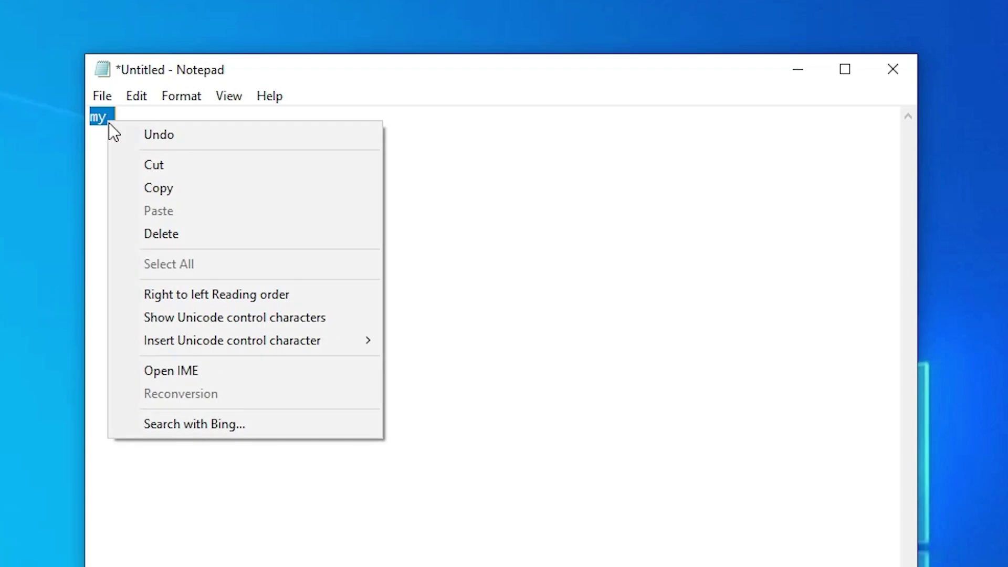
pyautogui.click(159, 188)
# Add new lines below and paste 'my' repeatedly with Ctrl+V
pyautogui.click(270, 243)
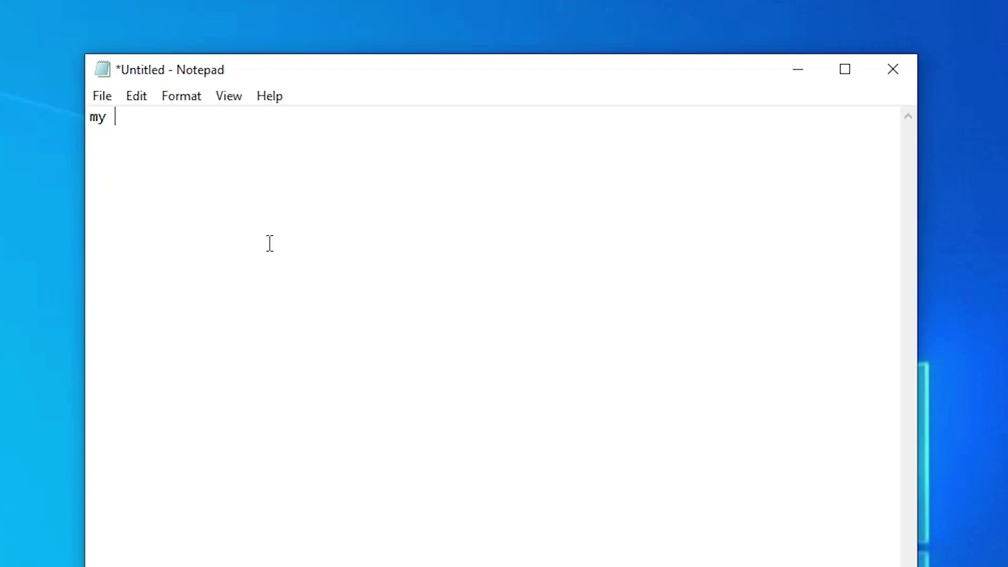
pyautogui.press('Return')
pyautogui.press('Return')
pyautogui.press('Return')
pyautogui.press('Return')
pyautogui.hotkey('ctrl', 'a')
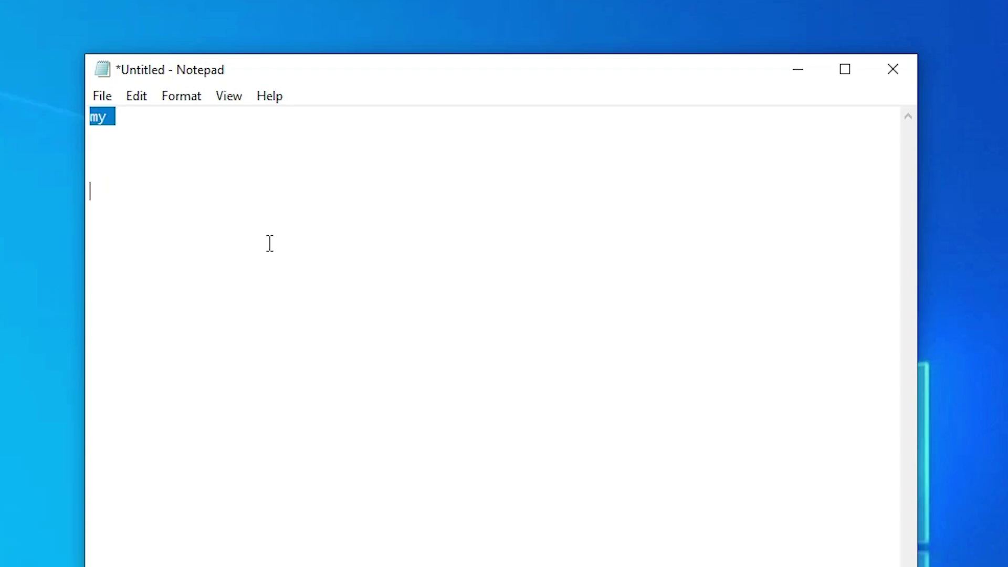
pyautogui.click(270, 243)
pyautogui.hotkey('ctrl', 'v')
pyautogui.hotkey('ctrl', 'v')
pyautogui.hotkey('ctrl', 'v')
pyautogui.hotkey('ctrl', 'v')
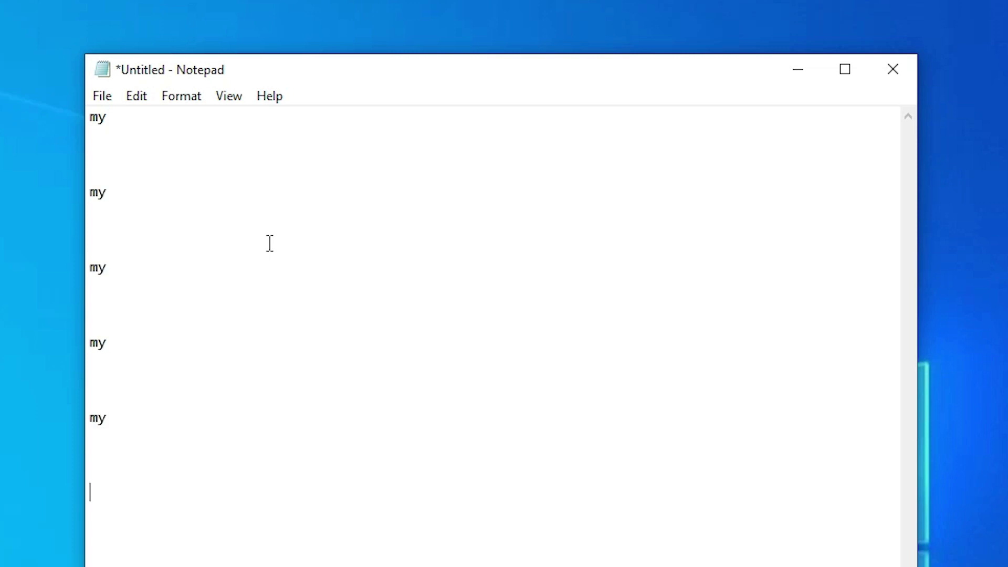